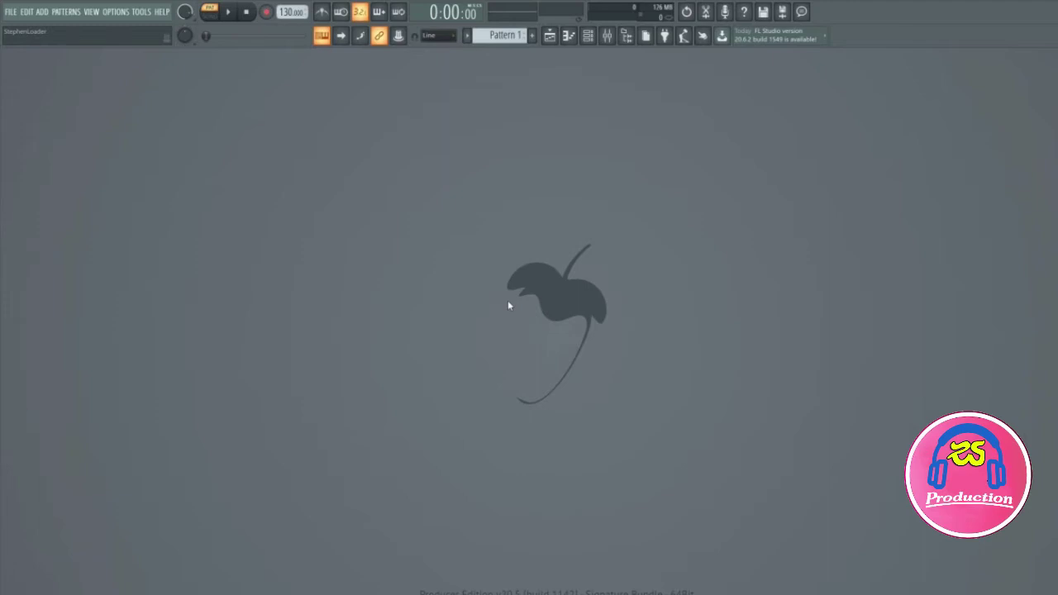
Step: Add an FL Keys piano channel from the Channel rack and place its window below
{"action": "left_click", "coordinate": [587, 35]}
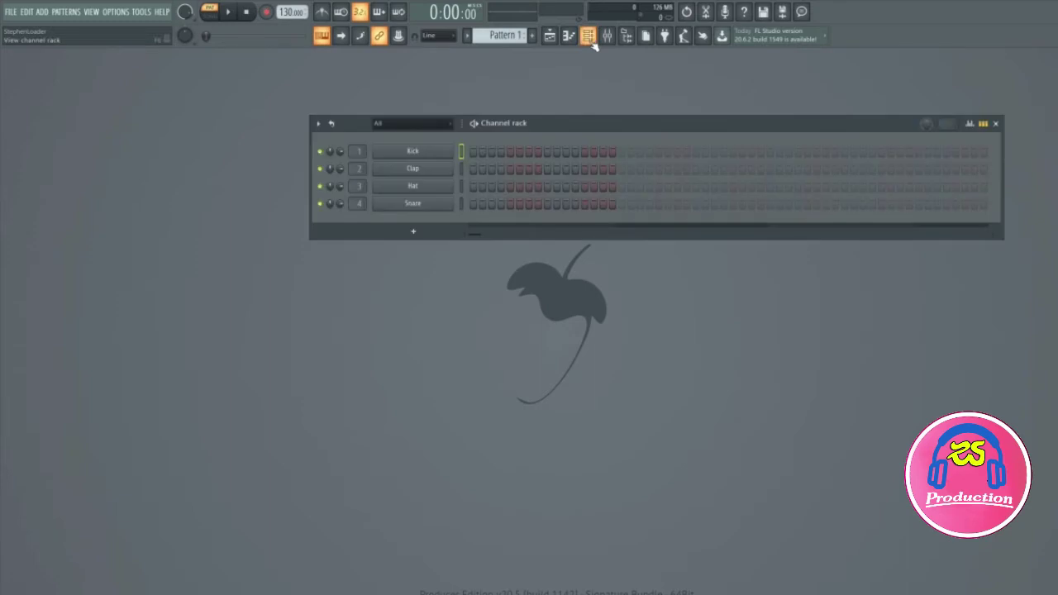
{"action": "left_click", "coordinate": [413, 232]}
{"action": "left_click", "coordinate": [428, 246]}
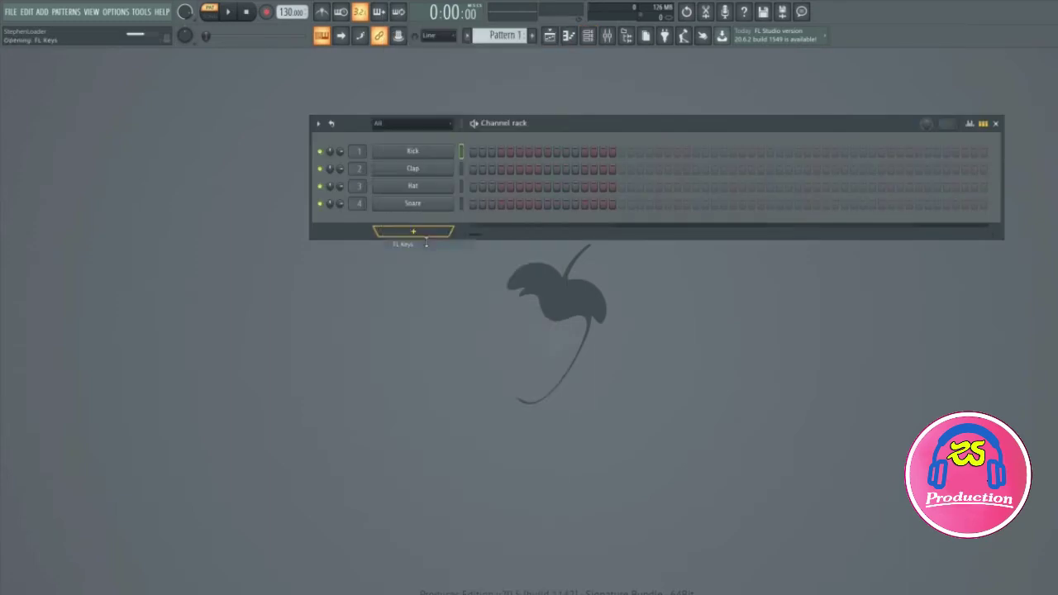
{"action": "left_click_drag", "start_coordinate": [273, 176], "coordinate": [469, 285]}
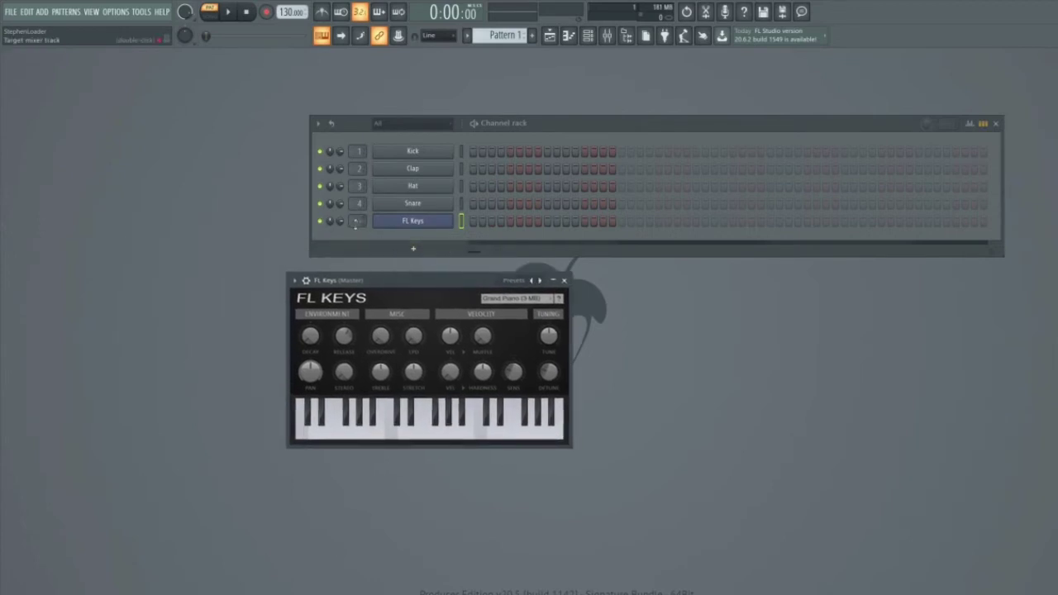
{"action": "scroll", "coordinate": [357, 221], "scroll_direction": "up", "scroll_amount": 1}
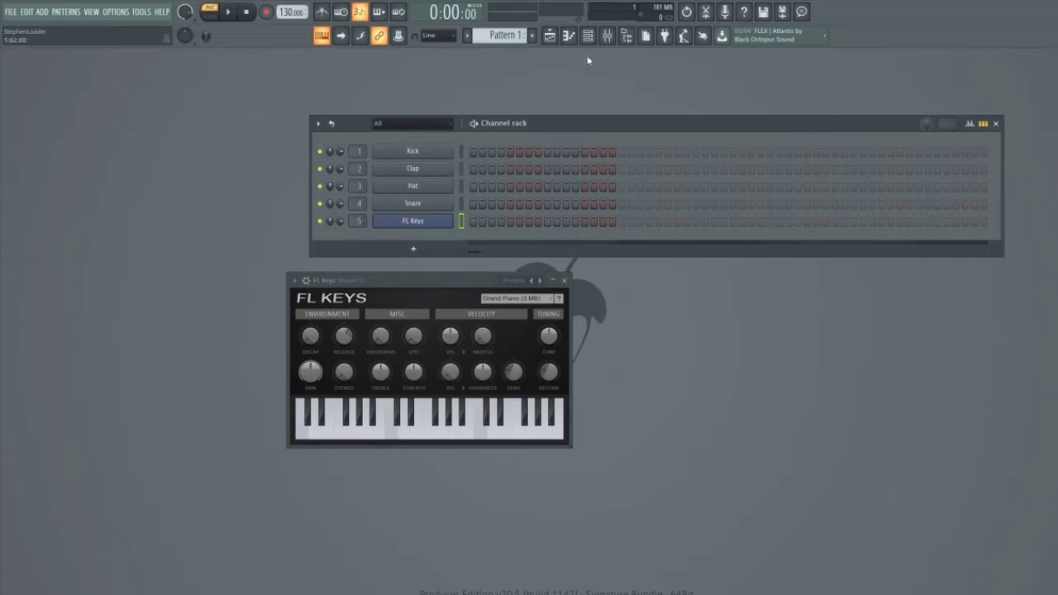
Step: Load Fruity Multiband Compressor on mixer insert 5, arrange the windows and hide the Channel rack
{"action": "left_click", "coordinate": [607, 36]}
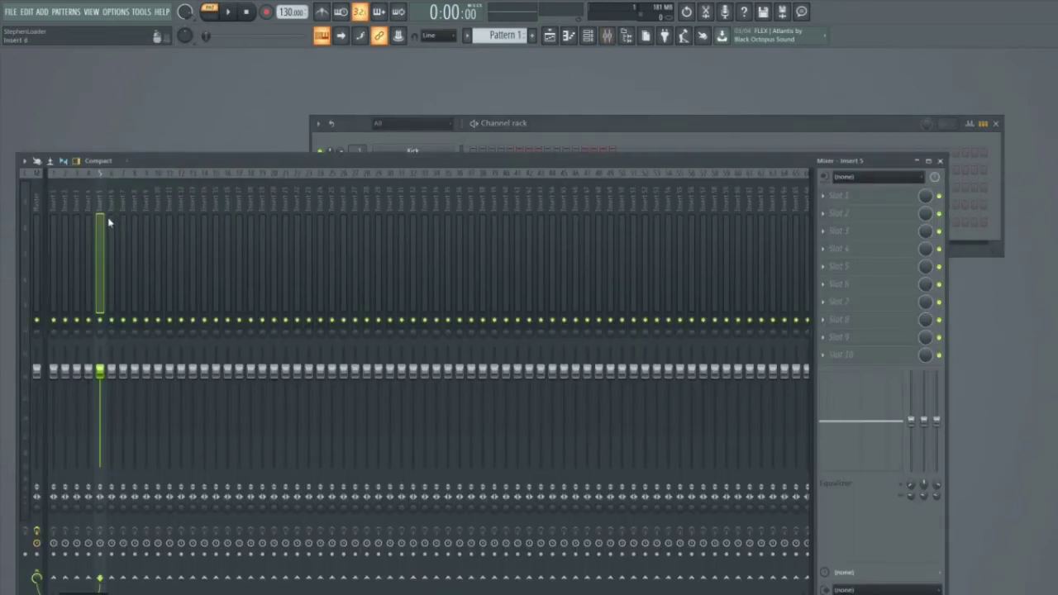
{"action": "left_click", "coordinate": [826, 207]}
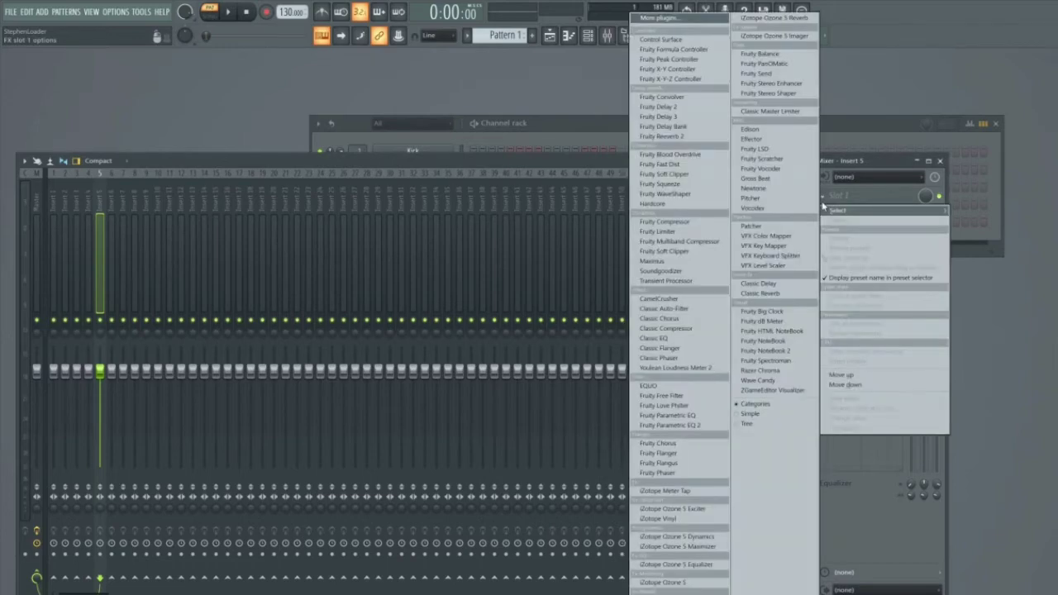
{"action": "left_click", "coordinate": [703, 242]}
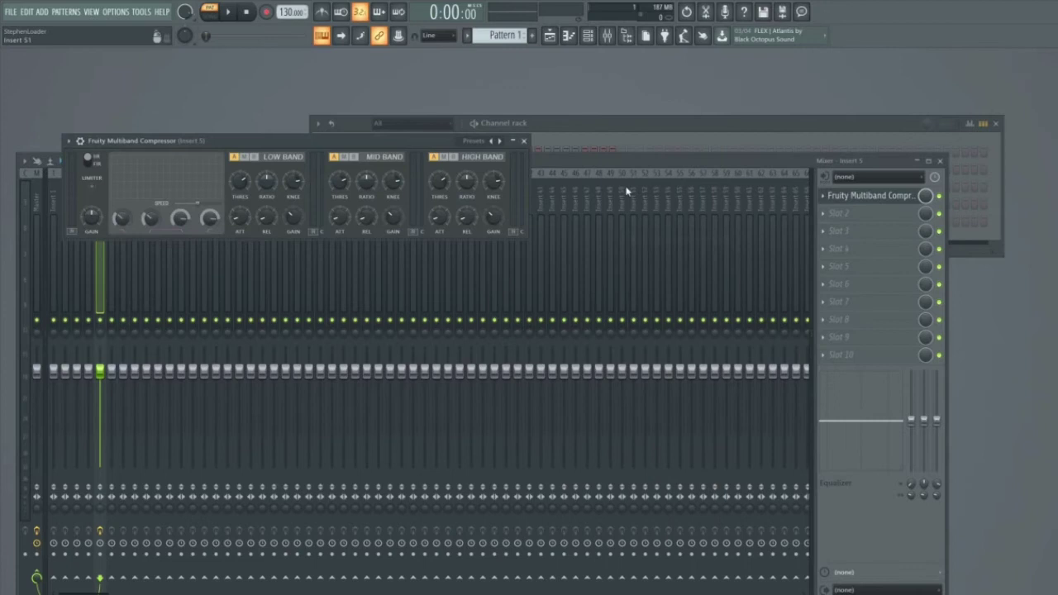
{"action": "left_click_drag", "start_coordinate": [607, 168], "coordinate": [627, 333]}
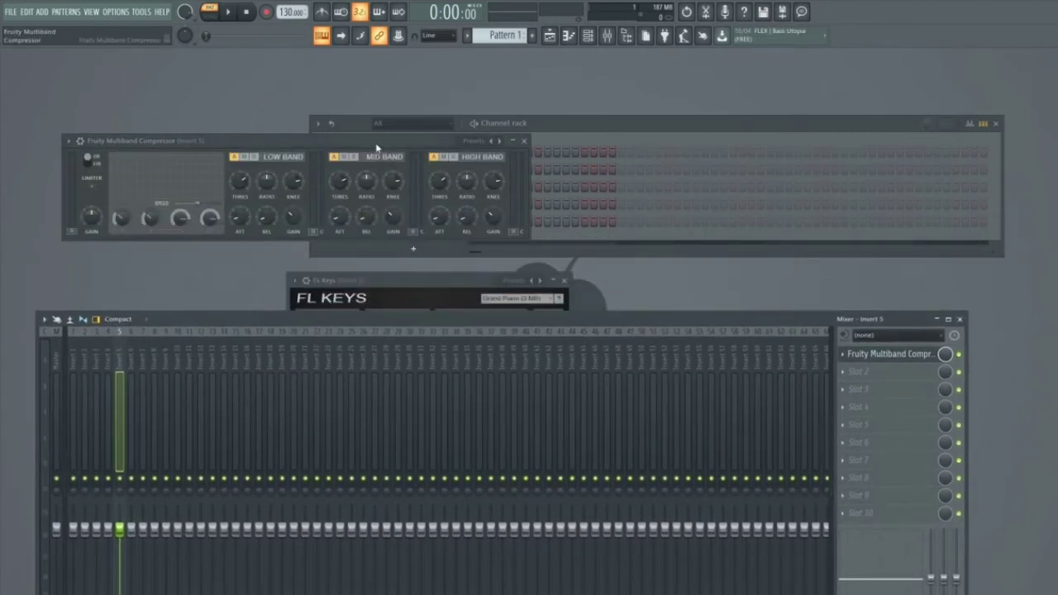
{"action": "left_click_drag", "start_coordinate": [376, 148], "coordinate": [588, 116]}
{"action": "left_click", "coordinate": [588, 35]}
{"action": "left_click", "coordinate": [588, 35]}
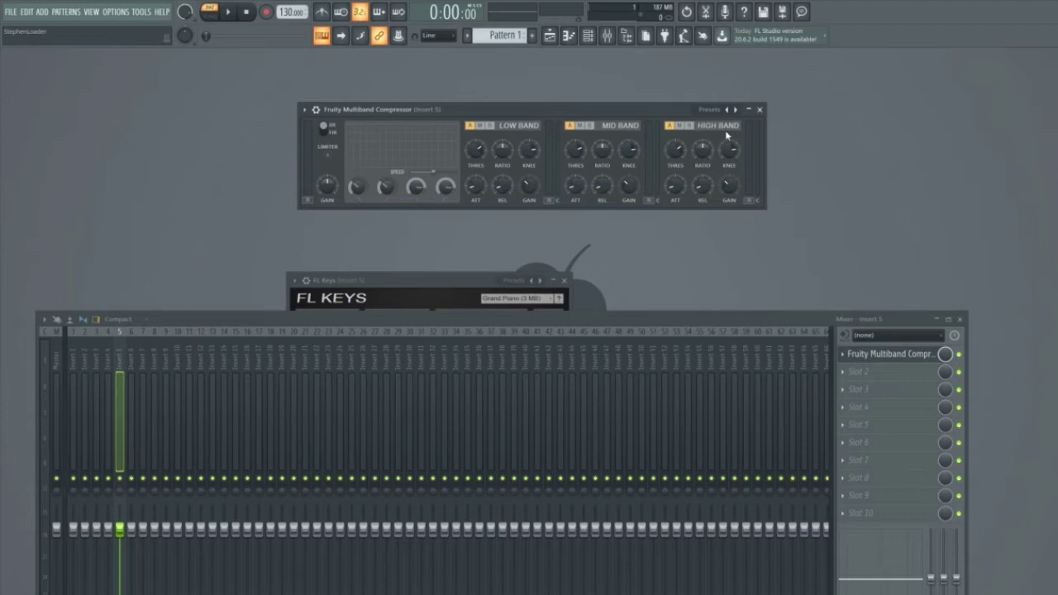
Step: In the piano roll, build a five-note chord lasting bar 1 and lengthen it slightly
{"action": "left_click", "coordinate": [569, 35]}
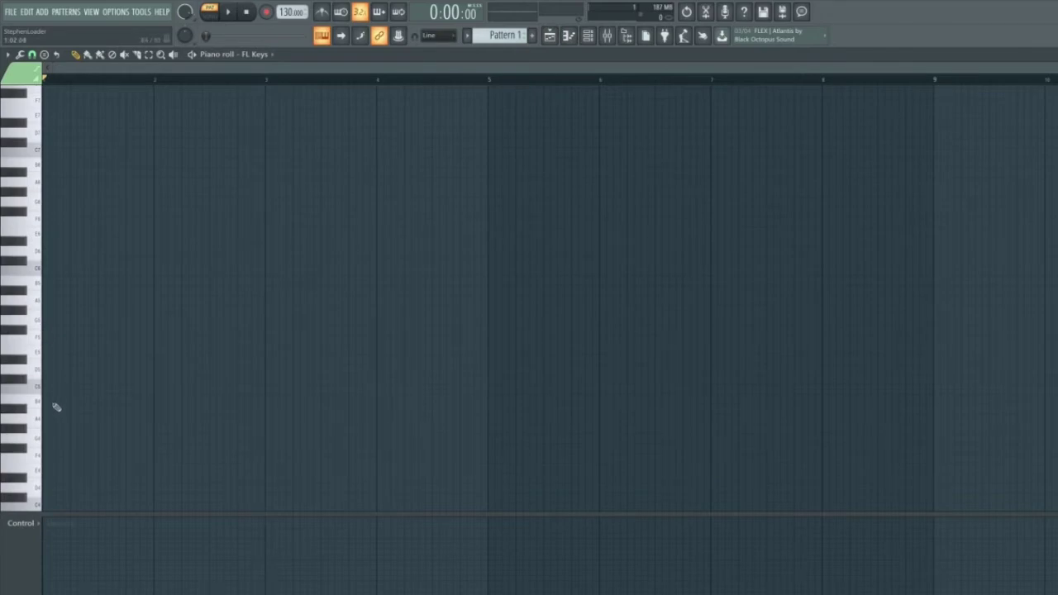
{"action": "scroll", "coordinate": [41, 447], "scroll_direction": "up", "scroll_amount": 3}
{"action": "left_click", "coordinate": [43, 447]}
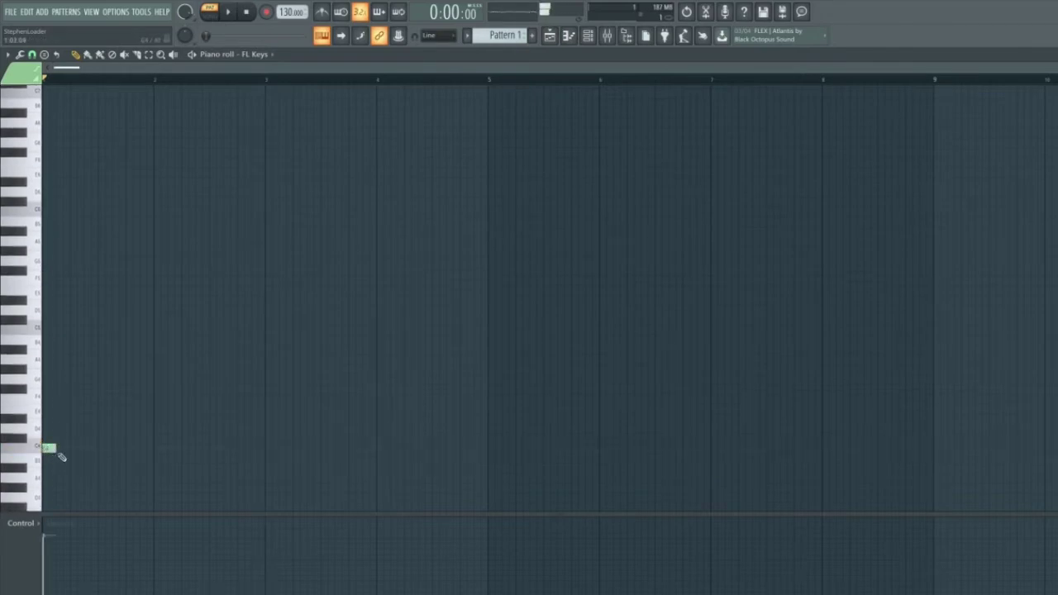
{"action": "left_click_drag", "start_coordinate": [56, 449], "coordinate": [153, 450]}
{"action": "left_click", "coordinate": [56, 380]}
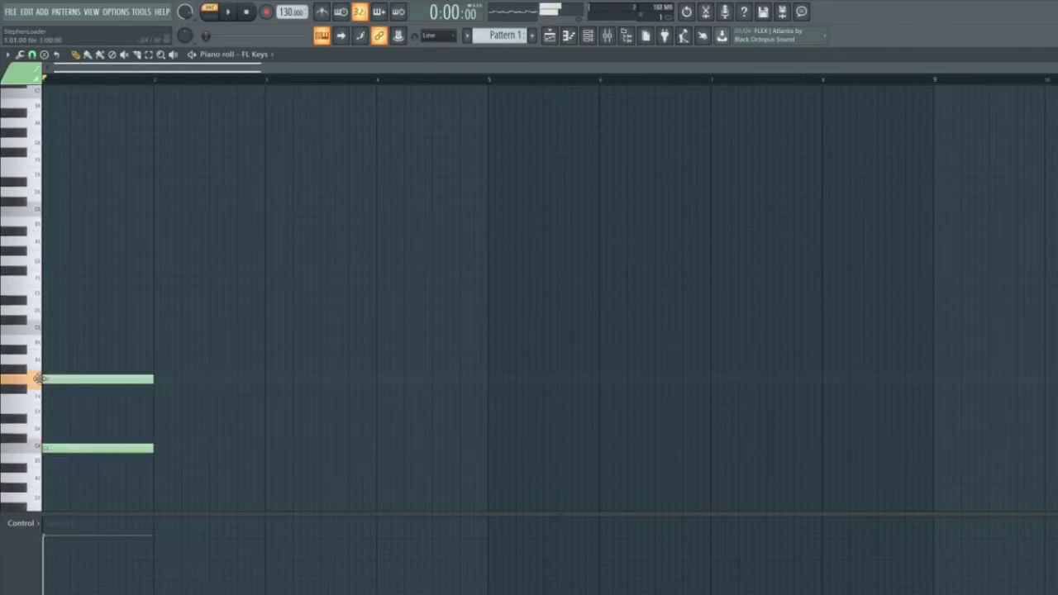
{"action": "left_click", "coordinate": [54, 329]}
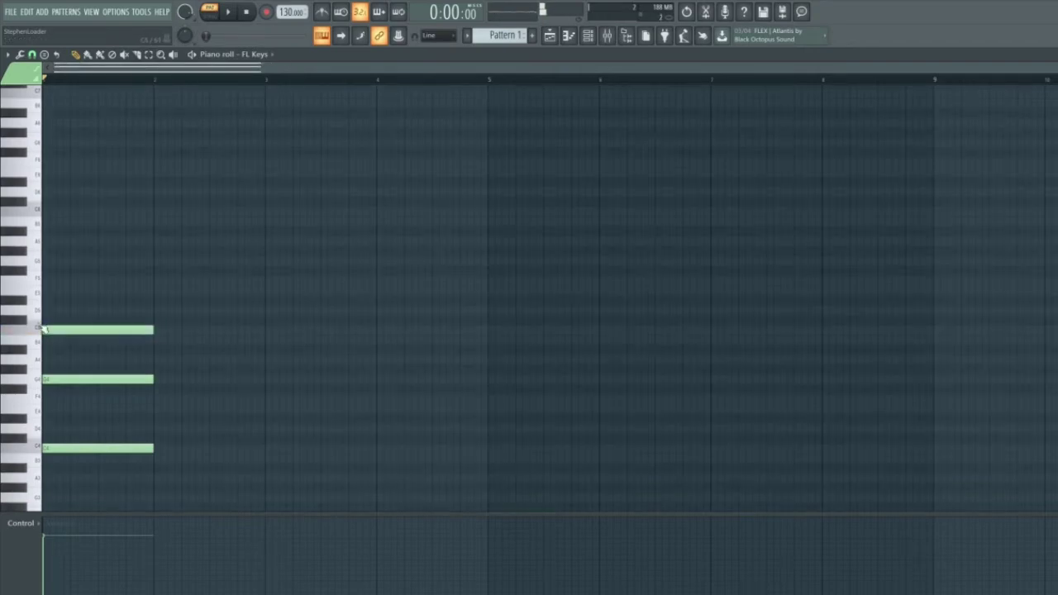
{"action": "left_click", "coordinate": [45, 261]}
{"action": "left_click", "coordinate": [48, 213]}
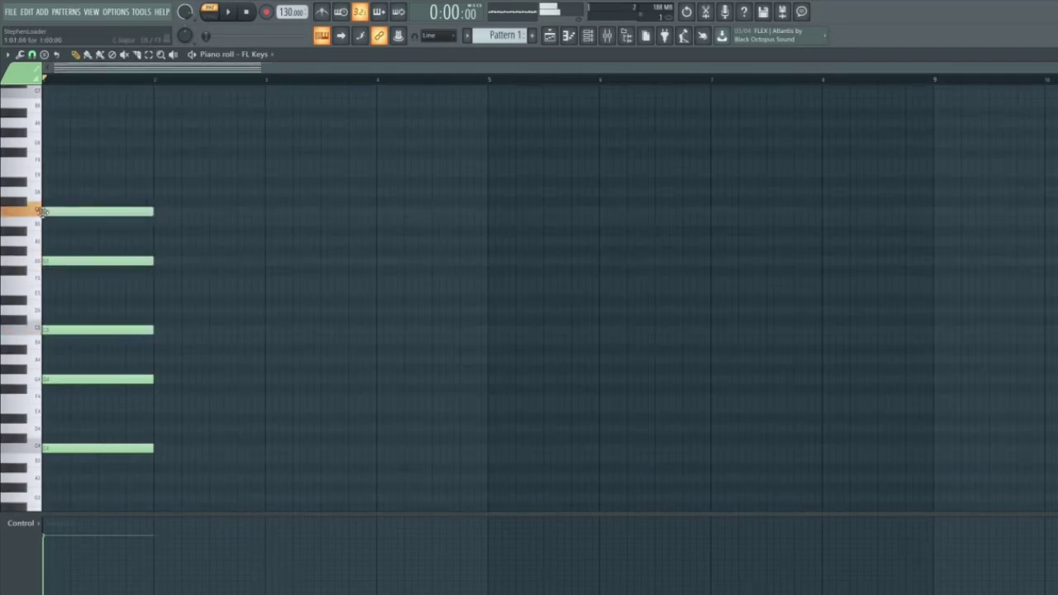
{"action": "left_click_drag", "start_coordinate": [192, 169], "coordinate": [72, 516]}
{"action": "key", "text": "shift+Right"}
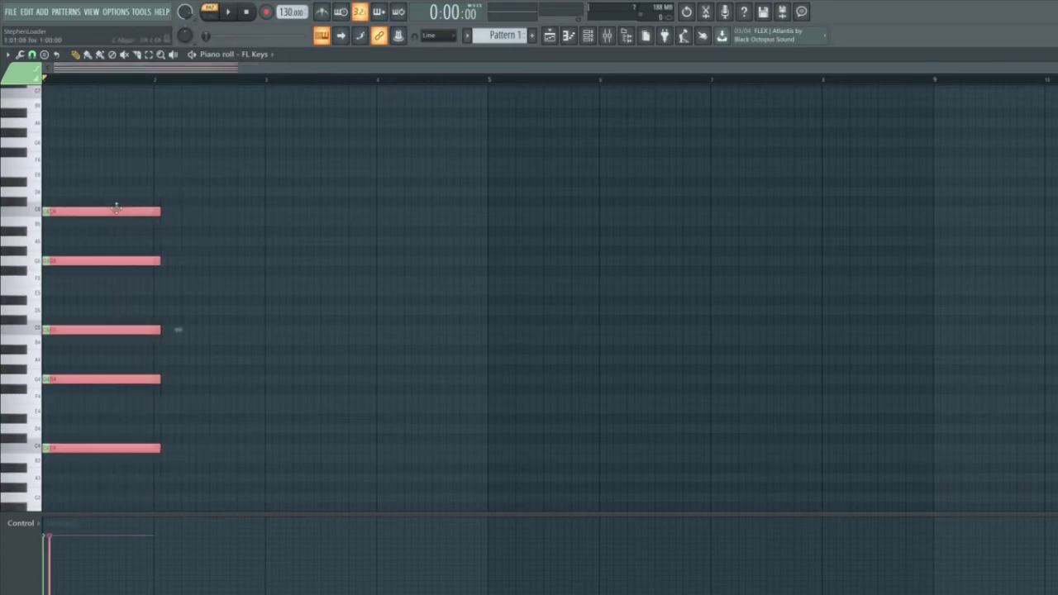
Step: Duplicate the chord to form the next chords, placing a slightly lower copy at bar 4
{"action": "left_click_drag", "start_coordinate": [96, 212], "coordinate": [363, 241]}
{"action": "key", "text": "ctrl+v"}
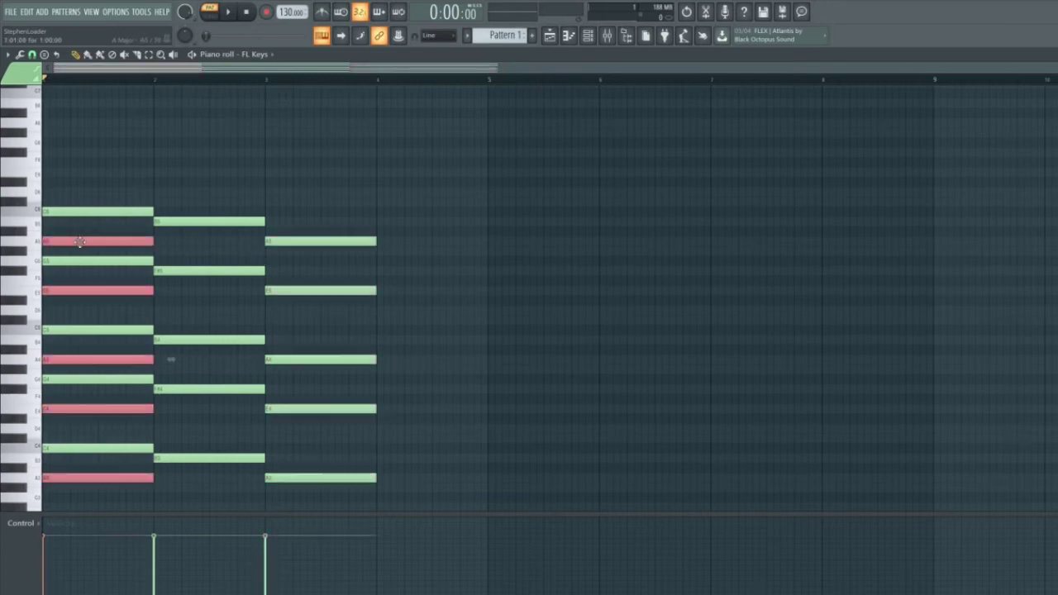
{"action": "left_click_drag", "start_coordinate": [75, 245], "coordinate": [414, 298]}
{"action": "left_click", "coordinate": [181, 297]}
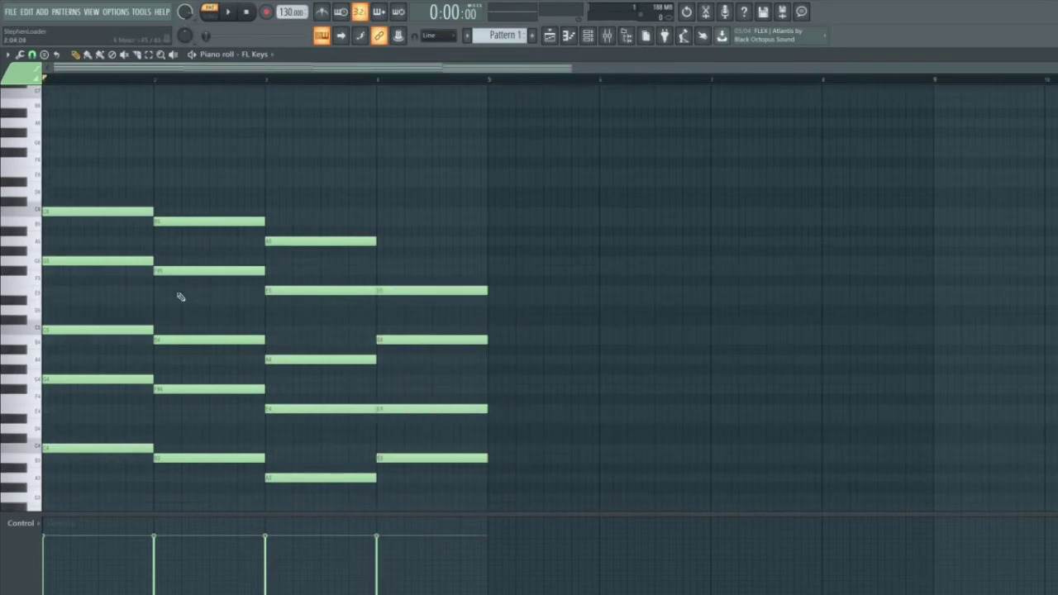
Step: Lower bar 2's F#5 and F#4 notes to F5 and F4, then play the pattern
{"action": "left_click_drag", "start_coordinate": [172, 271], "coordinate": [177, 280]}
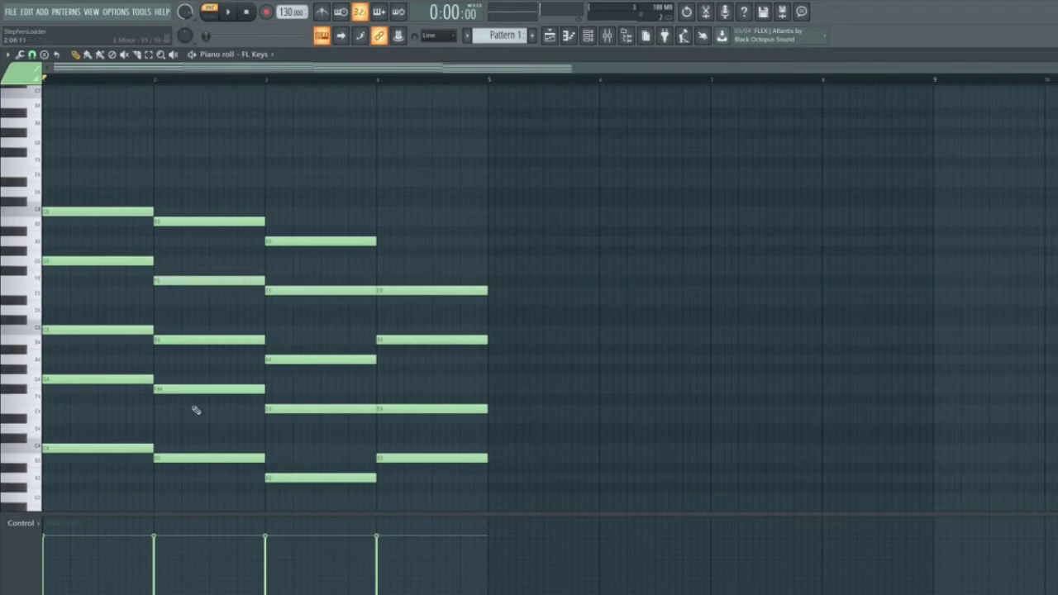
{"action": "left_click_drag", "start_coordinate": [191, 388], "coordinate": [191, 401]}
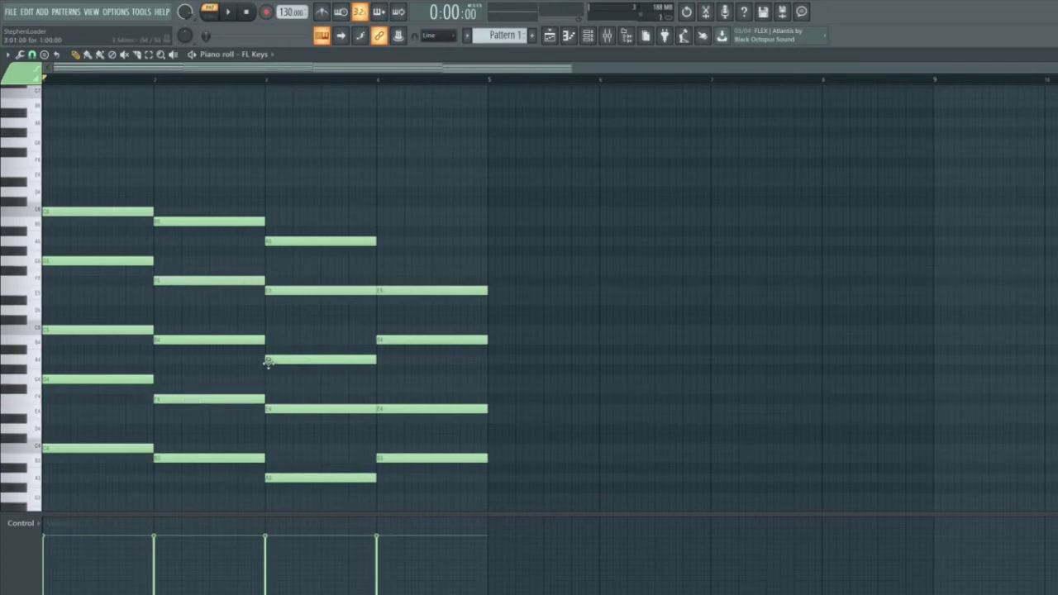
{"action": "key", "text": "space"}
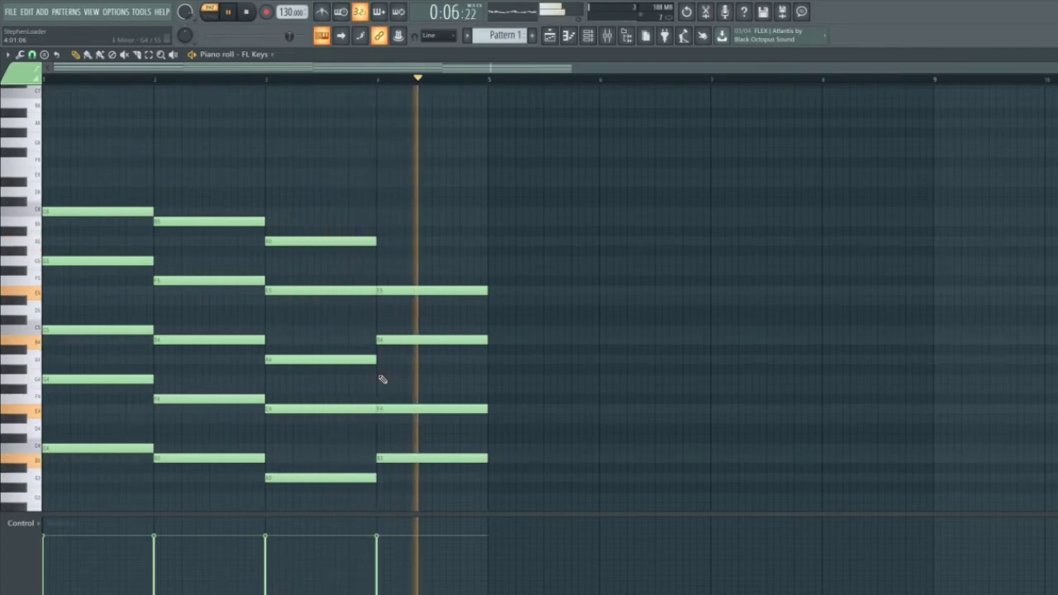
{"action": "key", "text": "space"}
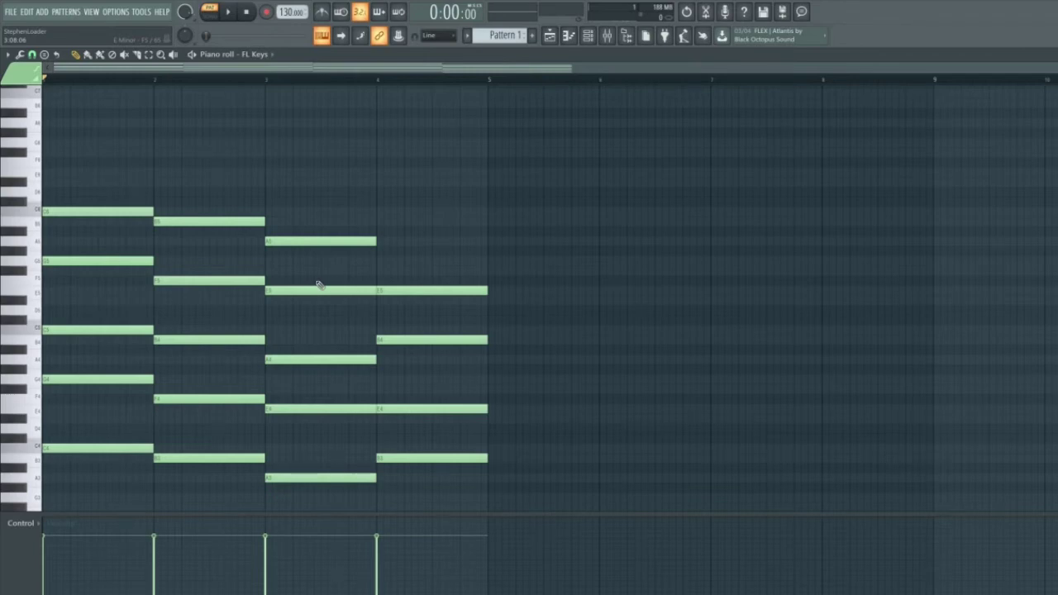
Step: Open insert 5's multiband compressor, boost the low band gain, and trim mid and high (high to -1.7 dB)
{"action": "left_click", "coordinate": [616, 39]}
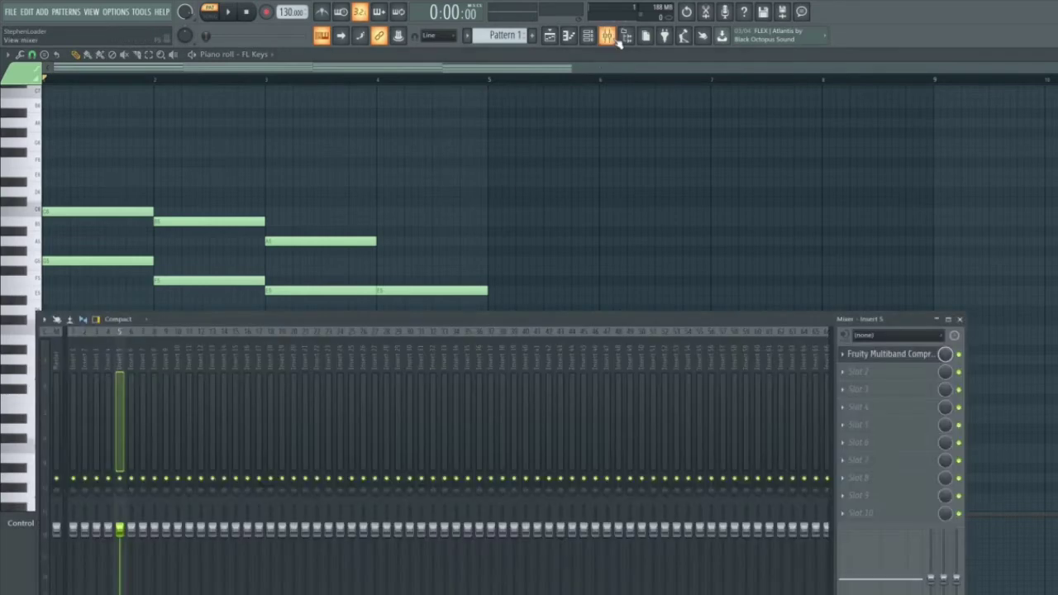
{"action": "left_click", "coordinate": [883, 354]}
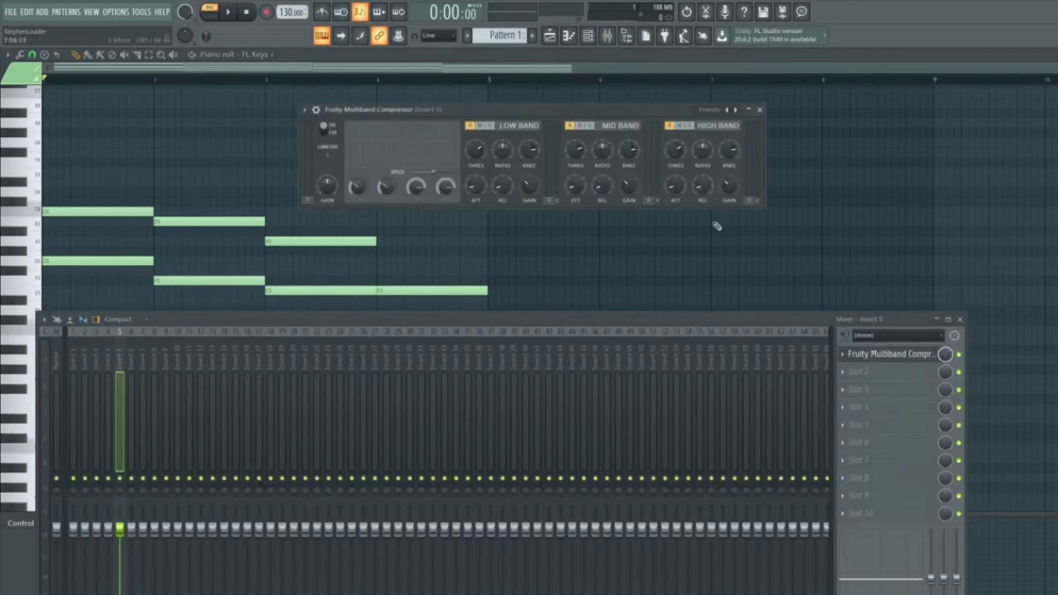
{"action": "left_click_drag", "start_coordinate": [491, 110], "coordinate": [535, 112]}
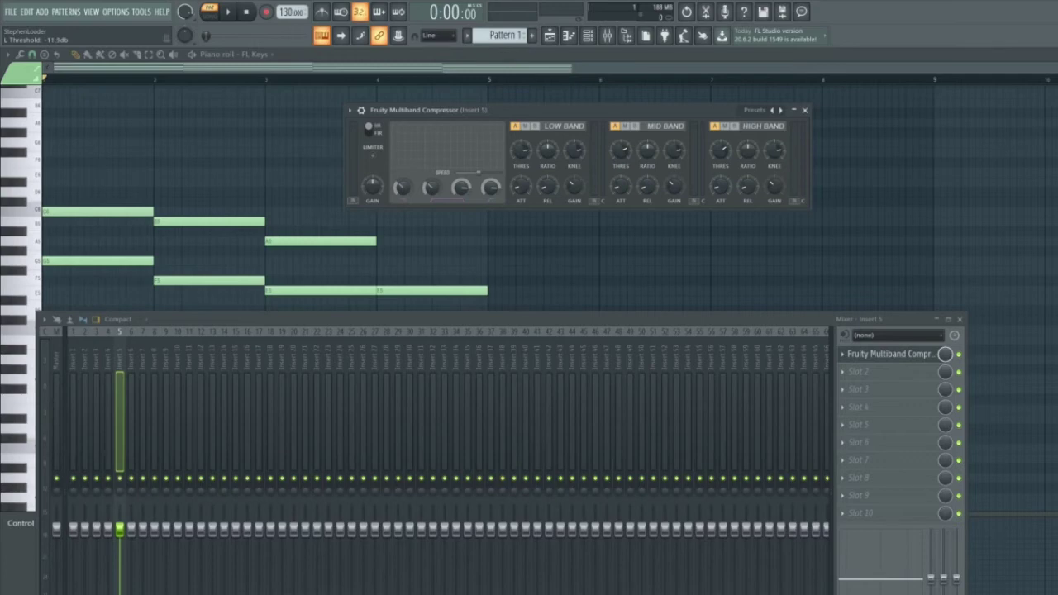
{"action": "left_click_drag", "start_coordinate": [520, 150], "coordinate": [521, 145]}
{"action": "left_click_drag", "start_coordinate": [576, 187], "coordinate": [576, 181]}
{"action": "left_click_drag", "start_coordinate": [674, 187], "coordinate": [674, 190]}
{"action": "left_click_drag", "start_coordinate": [772, 187], "coordinate": [772, 189]}
Step: Bypass the multiband compressor and play the pattern twice to compare the sound
{"action": "left_click", "coordinate": [958, 355]}
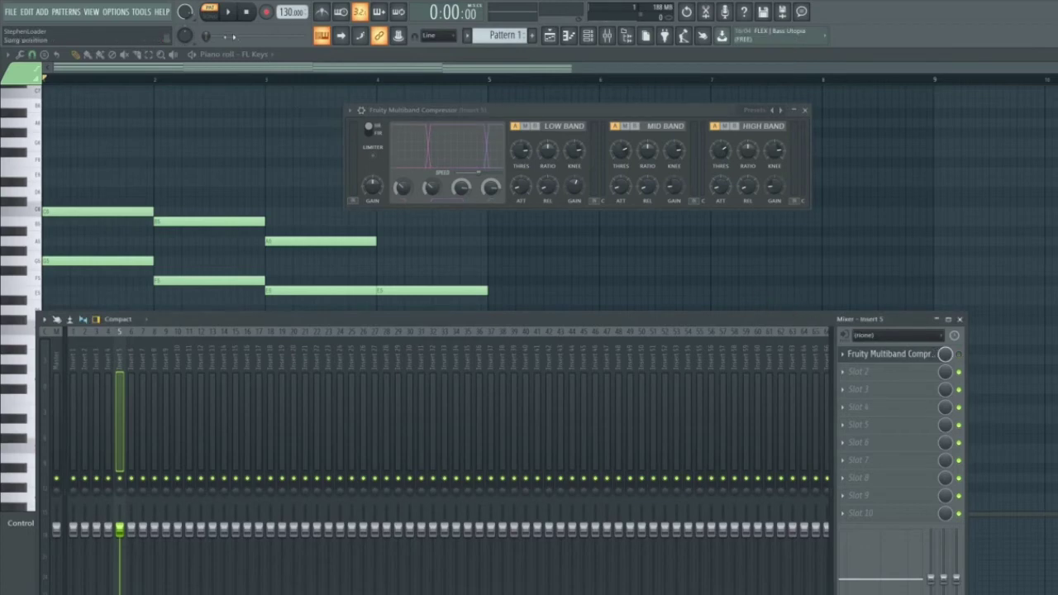
{"action": "left_click", "coordinate": [230, 17]}
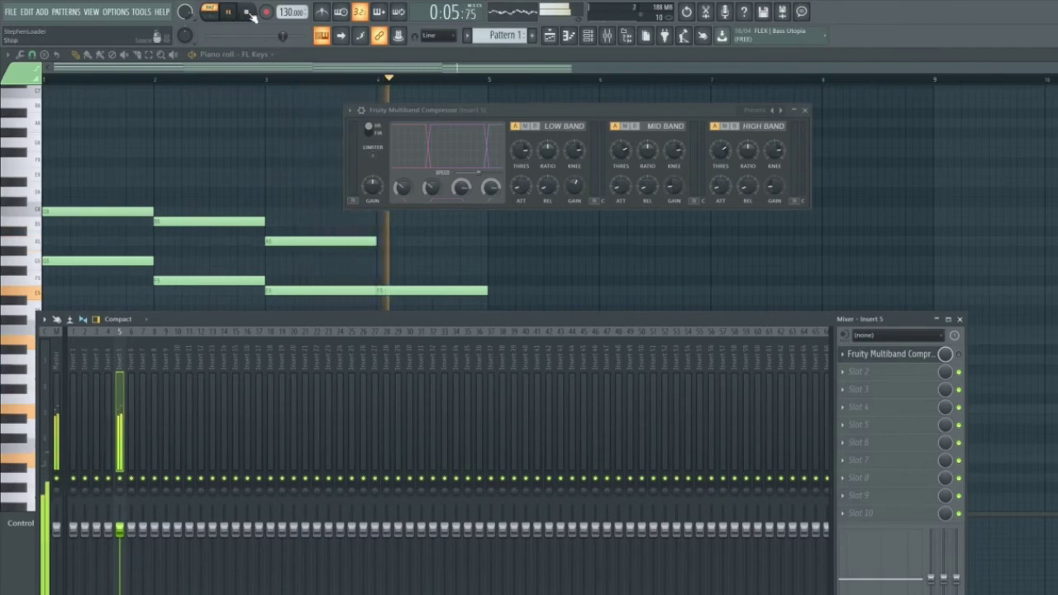
{"action": "left_click", "coordinate": [248, 13]}
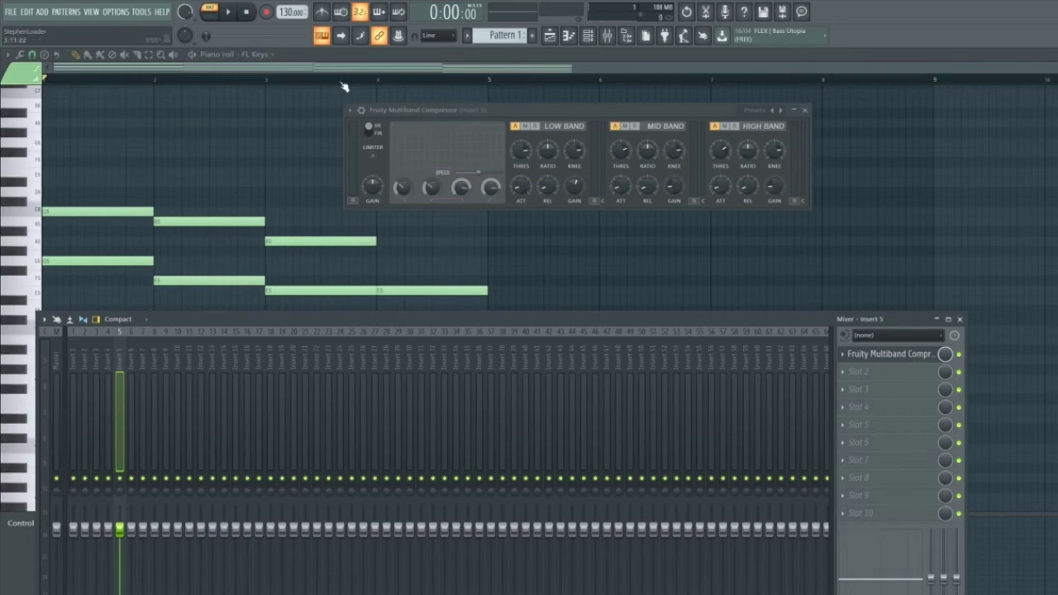
{"action": "left_click", "coordinate": [229, 12]}
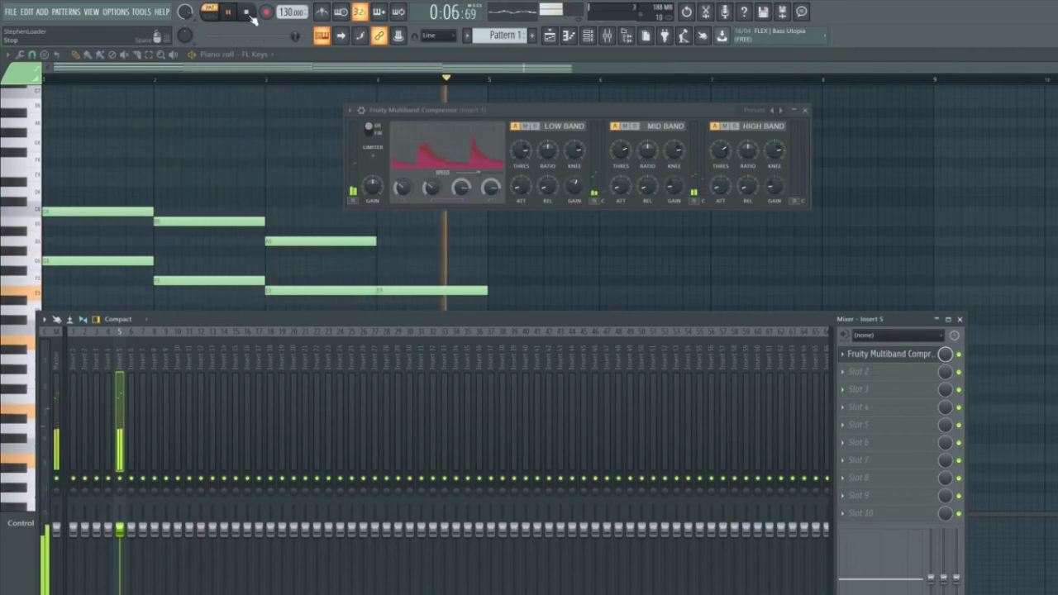
{"action": "left_click", "coordinate": [250, 15]}
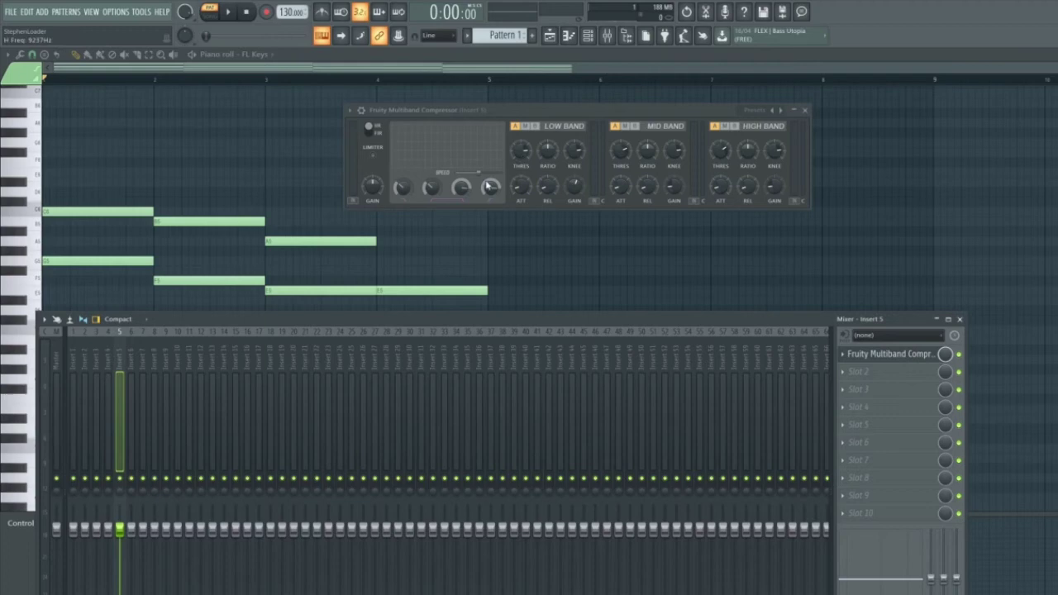
Step: Set the low–mid crossover to 588 Hz, tweak the mid split, and lower the high crossover to about 1423 Hz
{"action": "mouse_move", "coordinate": [427, 188]}
{"action": "left_mouse_down"}
{"action": "mouse_move", "coordinate": [427, 180]}
{"action": "mouse_move", "coordinate": [427, 194]}
{"action": "left_mouse_up"}
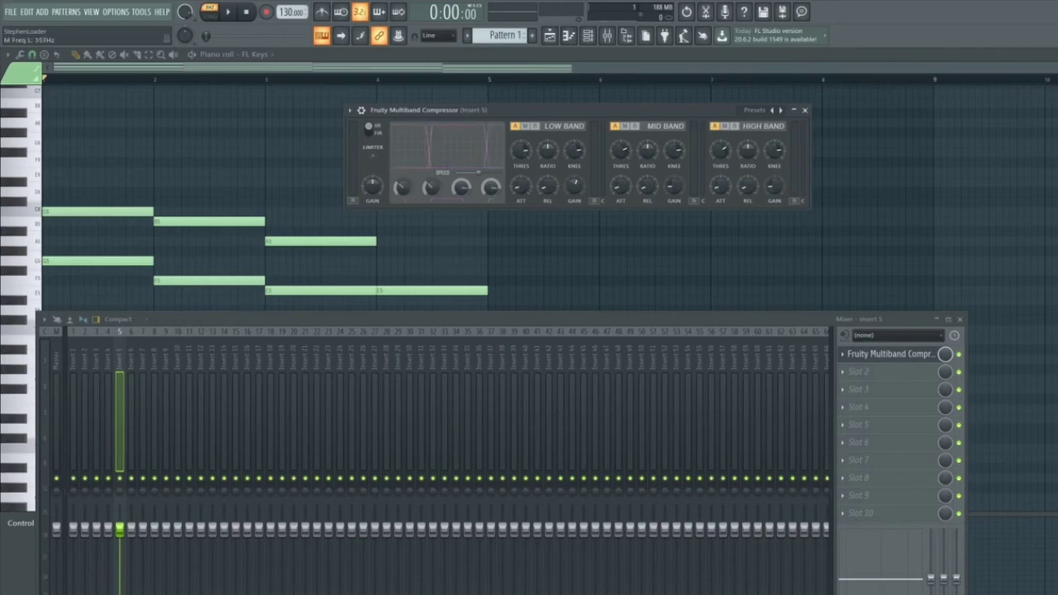
{"action": "mouse_move", "coordinate": [430, 188]}
{"action": "left_mouse_down"}
{"action": "mouse_move", "coordinate": [431, 176]}
{"action": "mouse_move", "coordinate": [432, 190]}
{"action": "left_mouse_up"}
{"action": "mouse_move", "coordinate": [460, 190]}
{"action": "left_mouse_down"}
{"action": "mouse_move", "coordinate": [493, 189]}
{"action": "mouse_move", "coordinate": [460, 188]}
{"action": "left_mouse_up"}
{"action": "left_click_drag", "start_coordinate": [460, 188], "coordinate": [461, 189]}
{"action": "mouse_move", "coordinate": [461, 189]}
{"action": "left_mouse_down"}
{"action": "mouse_move", "coordinate": [461, 180]}
{"action": "mouse_move", "coordinate": [461, 192]}
{"action": "left_mouse_up"}
{"action": "mouse_move", "coordinate": [451, 145]}
{"action": "left_mouse_down"}
{"action": "mouse_move", "coordinate": [471, 144]}
{"action": "mouse_move", "coordinate": [456, 145]}
{"action": "left_mouse_up"}
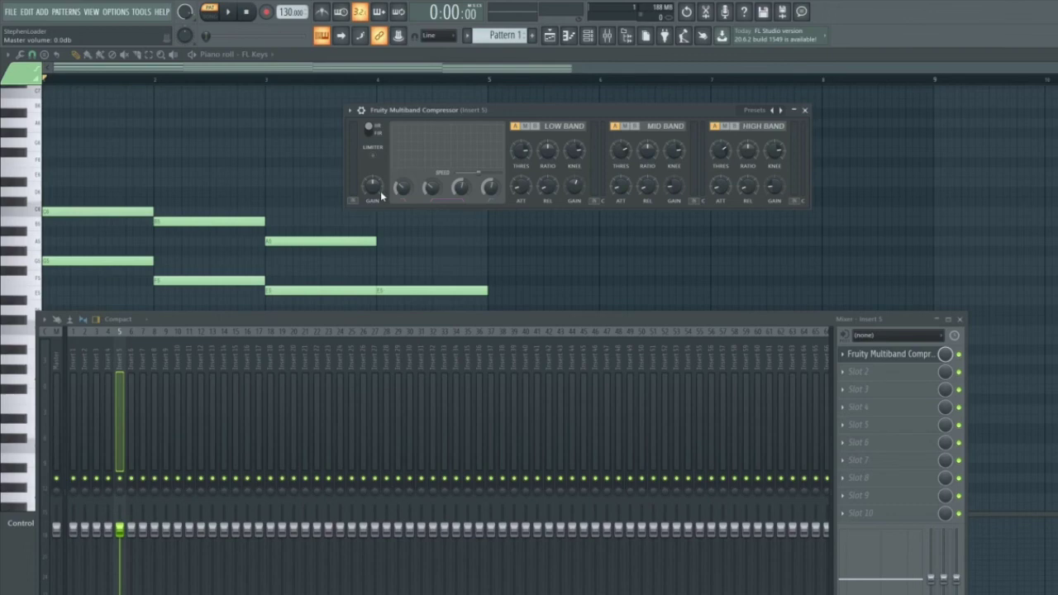
Step: Ride the compressor's master gain up and down while the chord pattern plays, then stop
{"action": "left_click_drag", "start_coordinate": [380, 191], "coordinate": [381, 169]}
{"action": "left_click_drag", "start_coordinate": [372, 185], "coordinate": [371, 203]}
{"action": "left_click", "coordinate": [231, 15]}
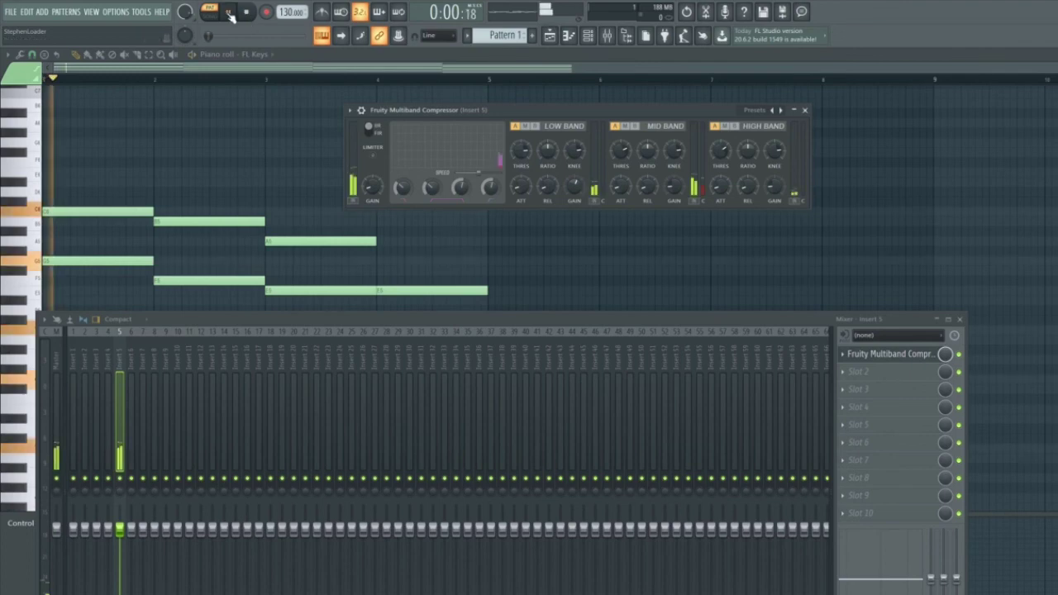
{"action": "left_click_drag", "start_coordinate": [369, 190], "coordinate": [369, 163]}
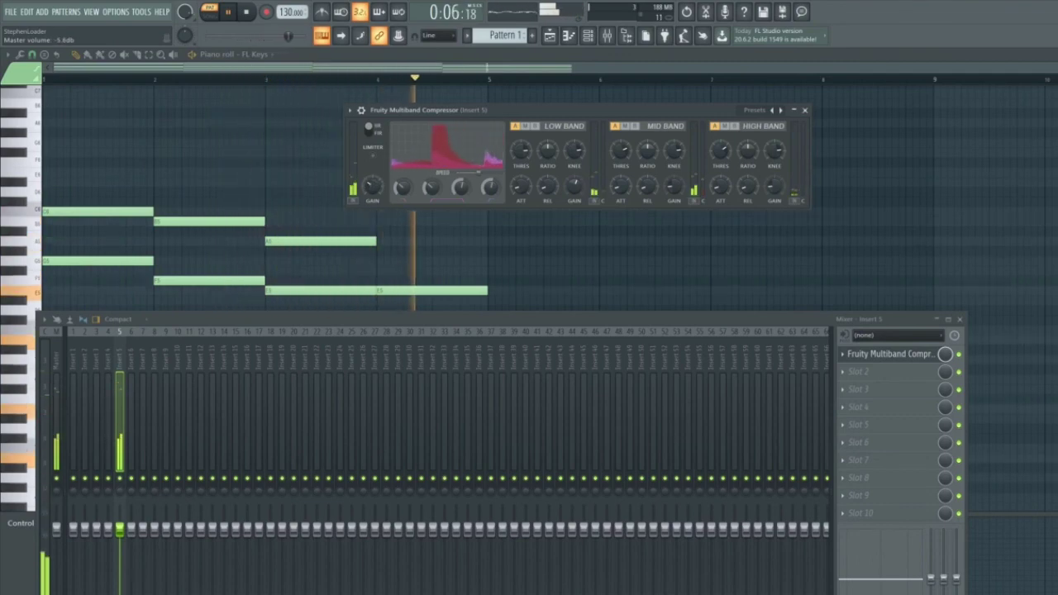
{"action": "left_click", "coordinate": [250, 13]}
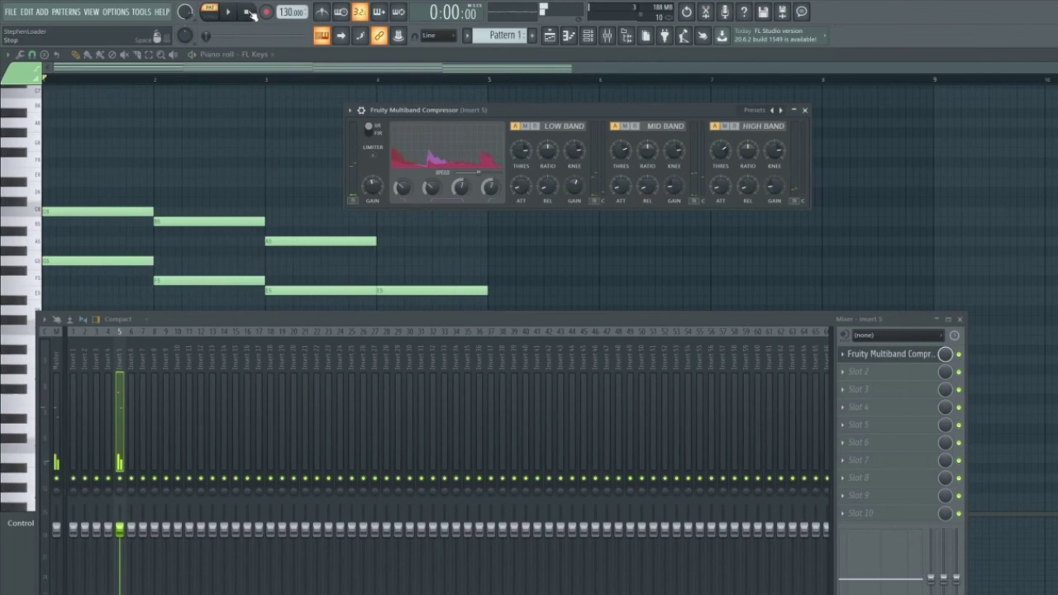